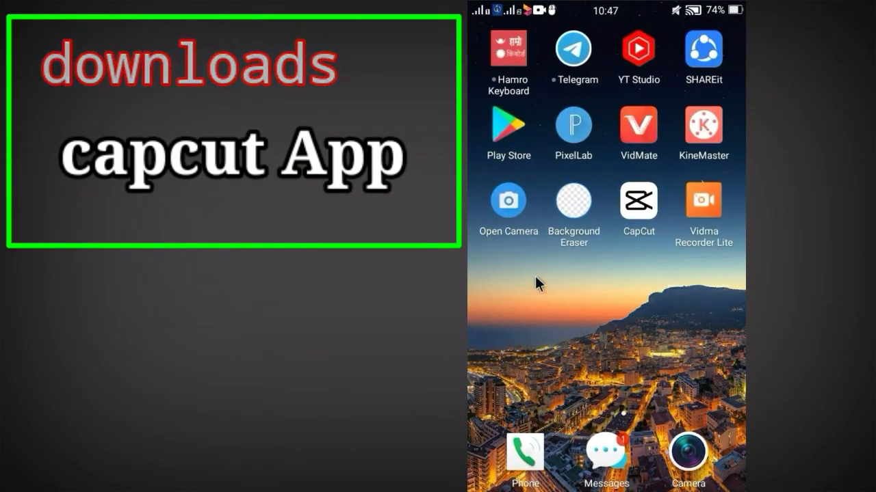
Step: Launch CapCut from the Android home screen
click(643, 210)
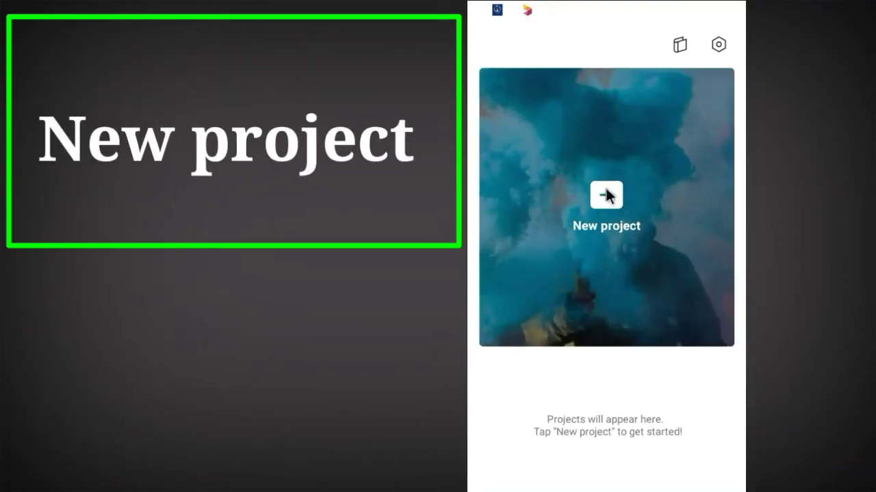
Step: Create a new project starting with the green-and-red change background thumbnail photo
click(607, 195)
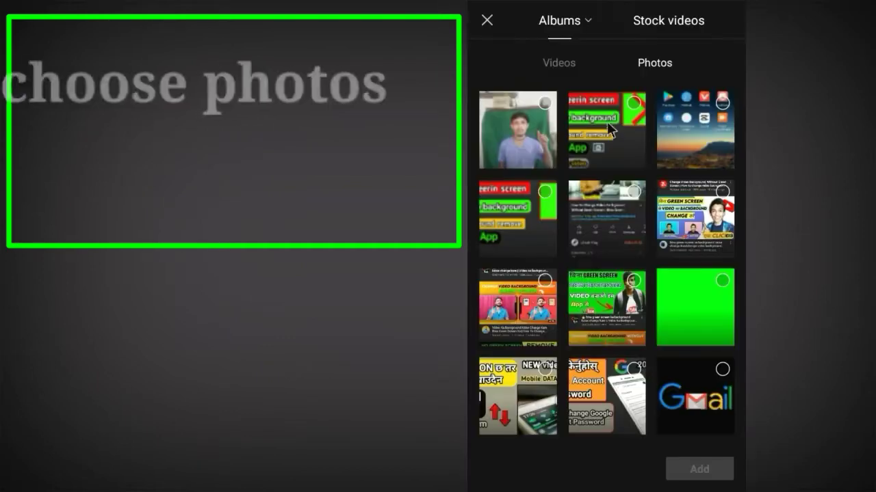
click(630, 105)
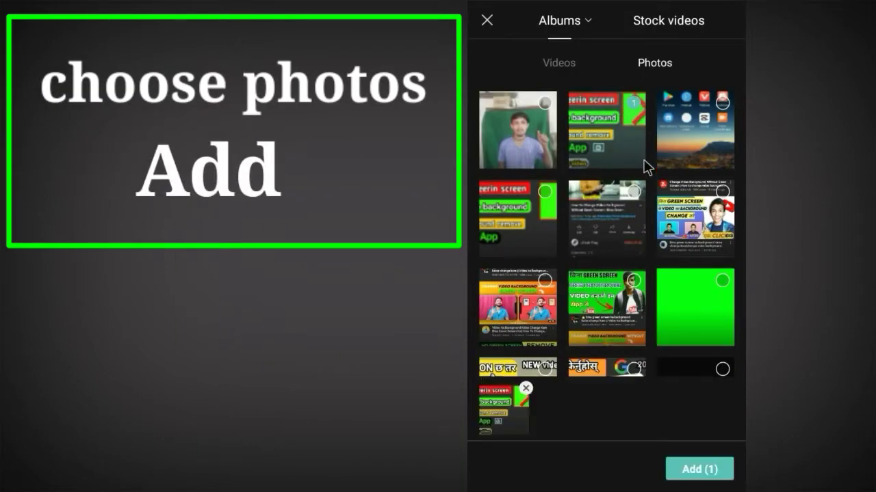
click(713, 469)
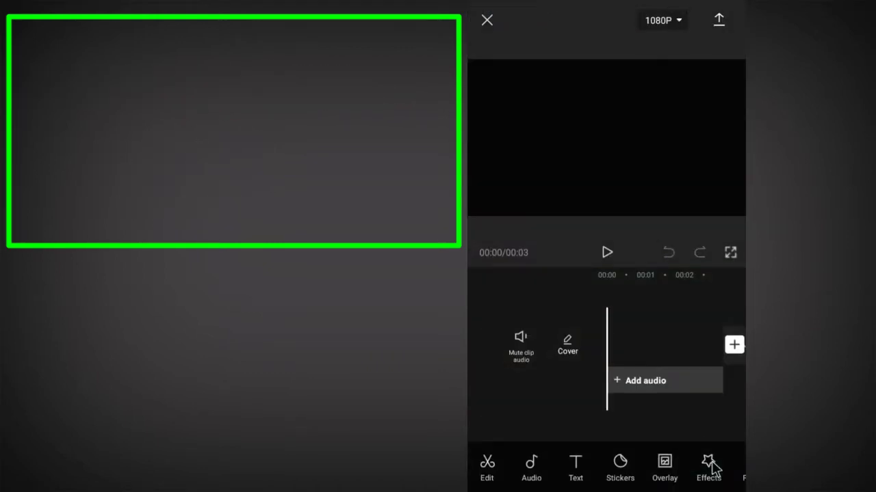
Step: Stretch the thumbnail photo clip from 3 seconds to about 21.8 seconds, then return to the start
click(666, 352)
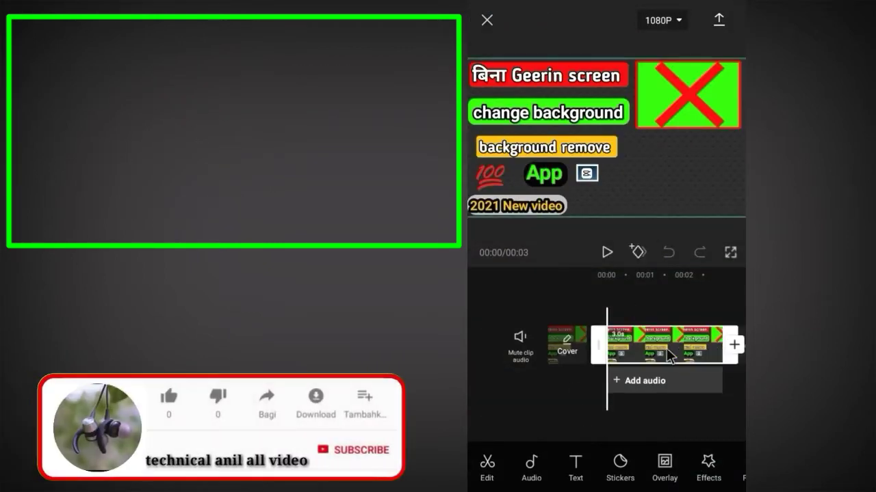
scroll(618, 368, right, 3)
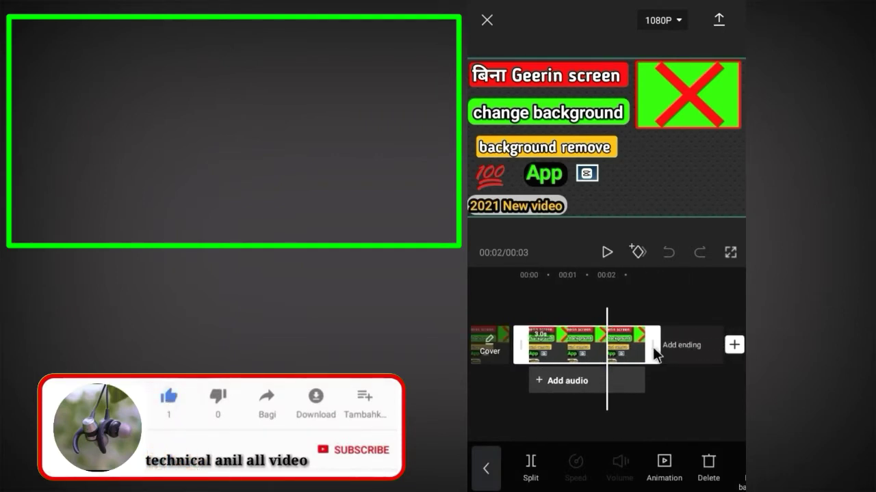
drag(653, 346, 725, 370)
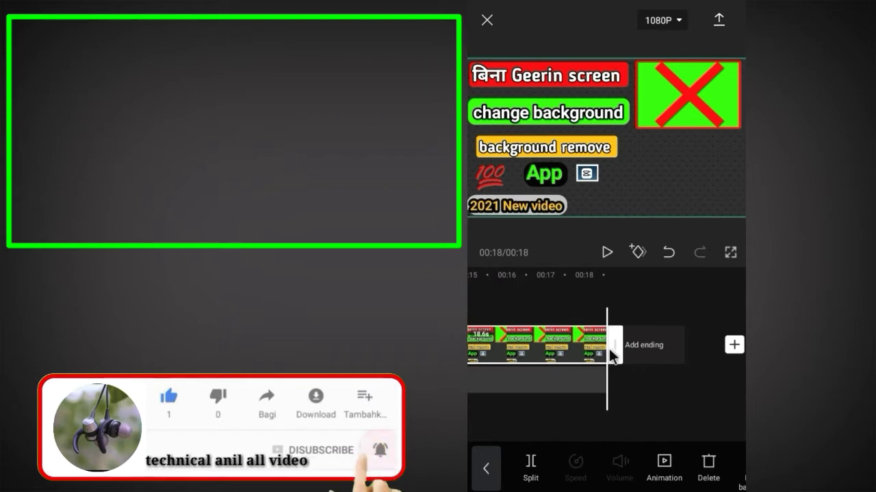
drag(613, 355, 693, 371)
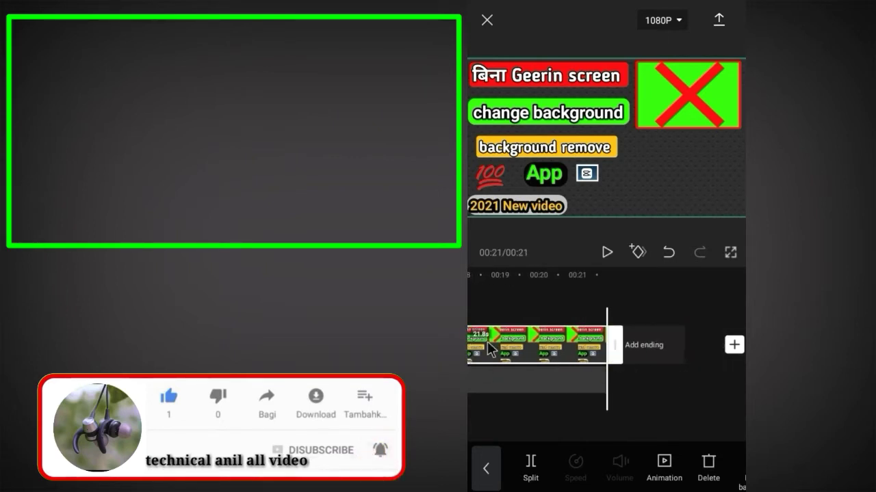
drag(489, 349, 671, 368)
drag(504, 344, 706, 347)
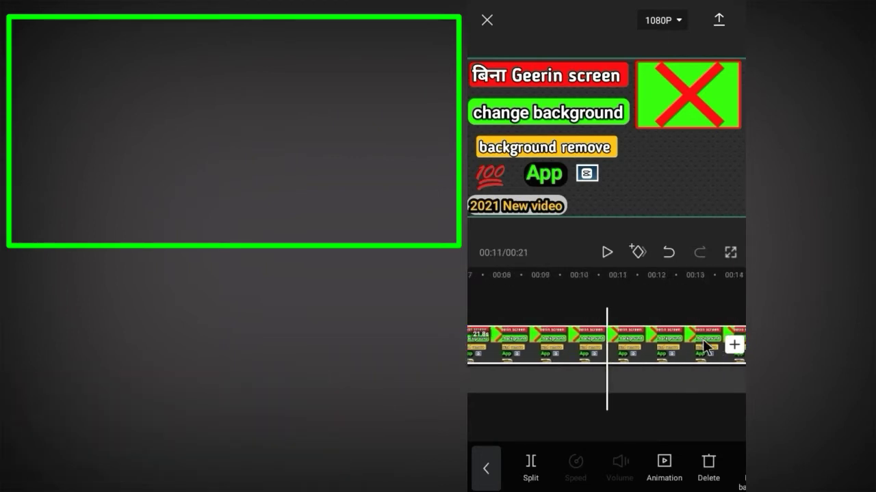
drag(489, 336, 650, 356)
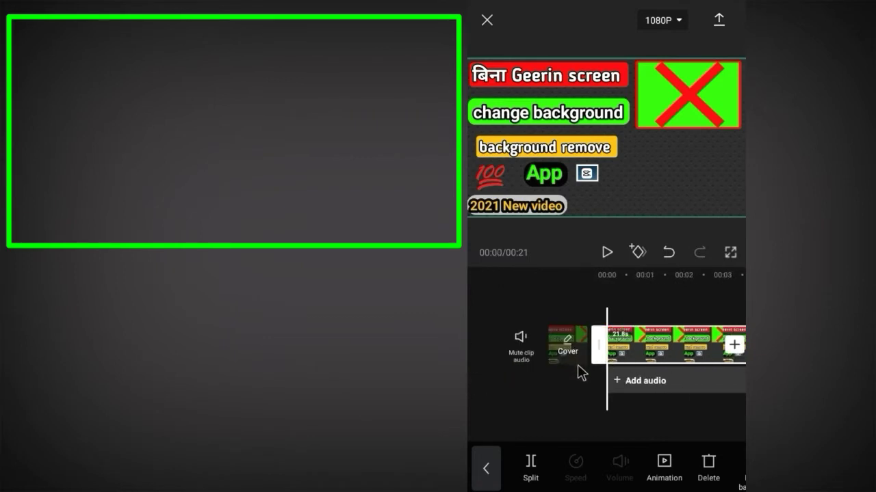
click(487, 468)
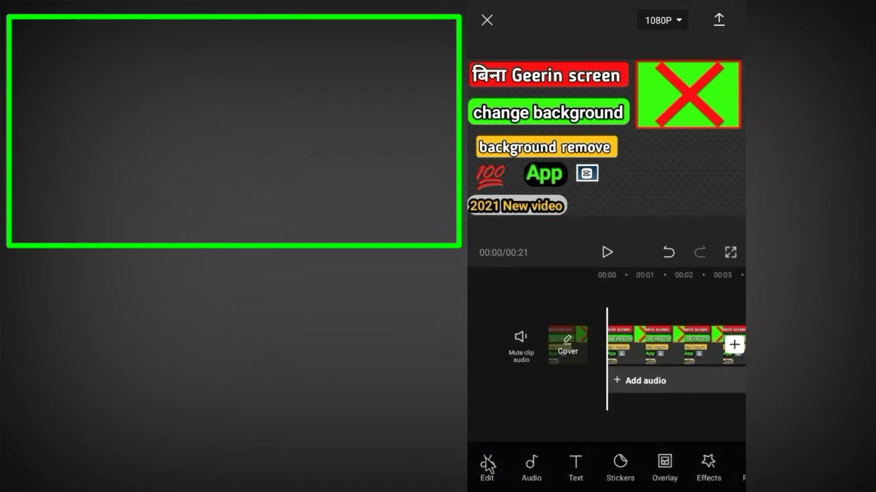
Step: Overlay the 00:20 video of the man in front of a shelf onto the photo
click(664, 465)
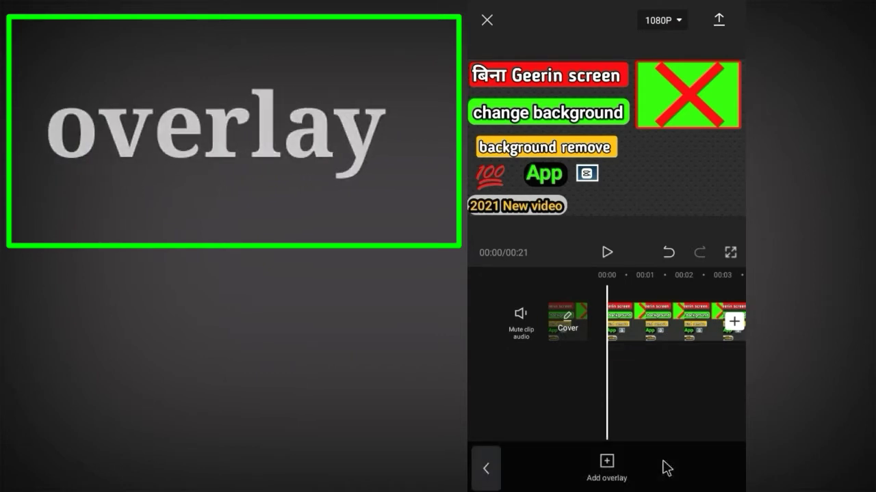
click(607, 465)
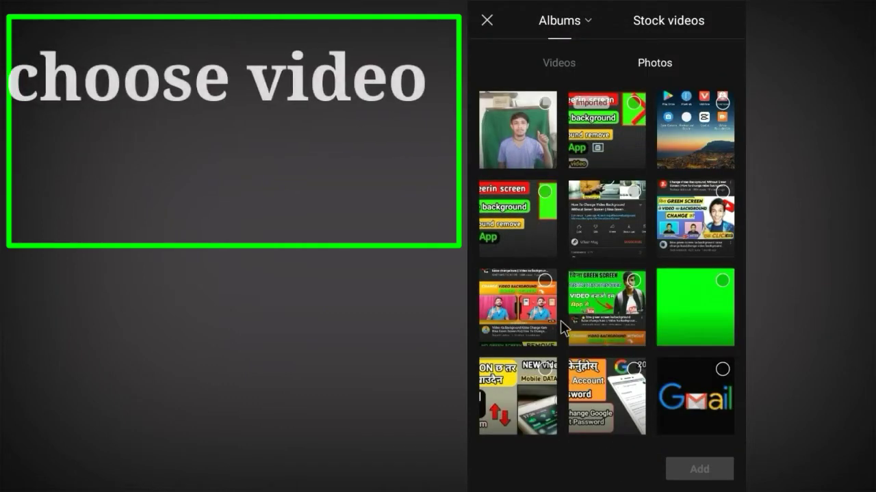
click(560, 62)
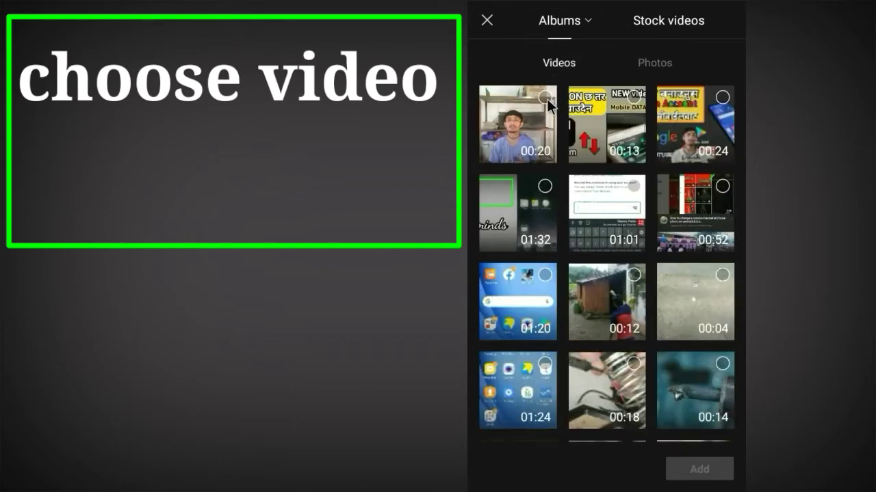
click(546, 98)
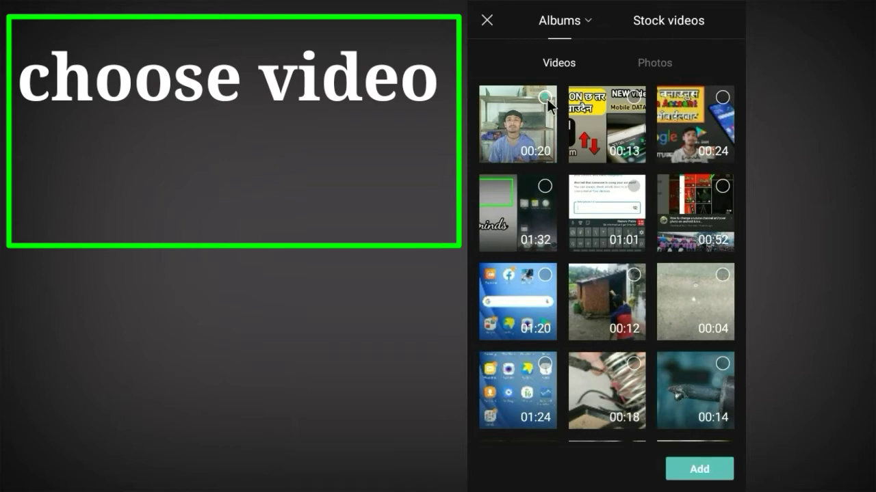
click(703, 470)
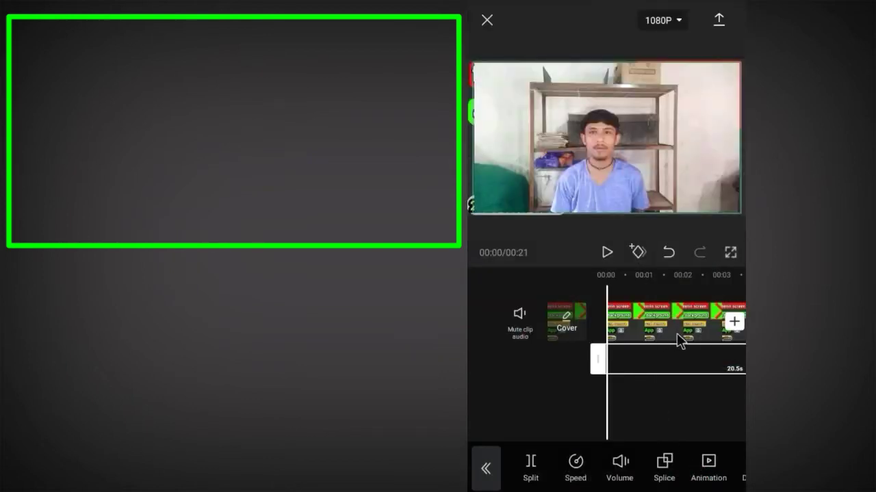
Step: Scroll the overlay clip's edit toolbar until Remove background is visible
mouse_move(677, 340)
mouse_down()
mouse_move(625, 352)
mouse_move(592, 333)
mouse_up()
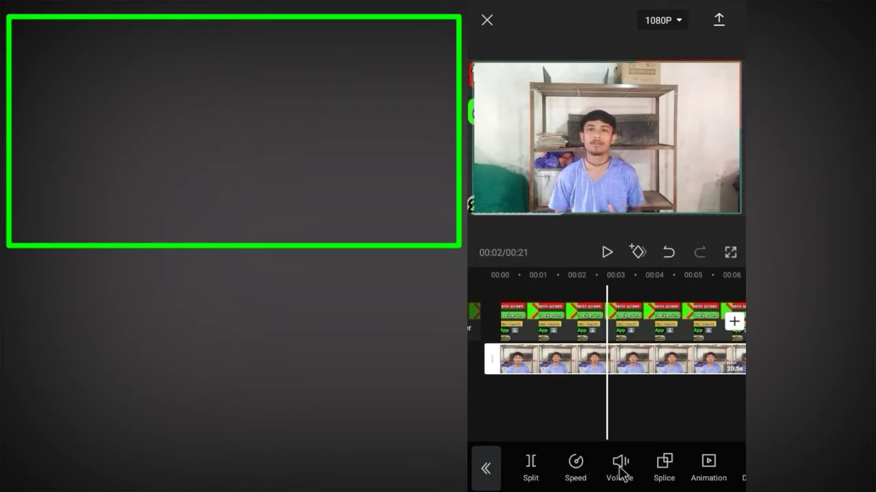
drag(662, 465, 595, 466)
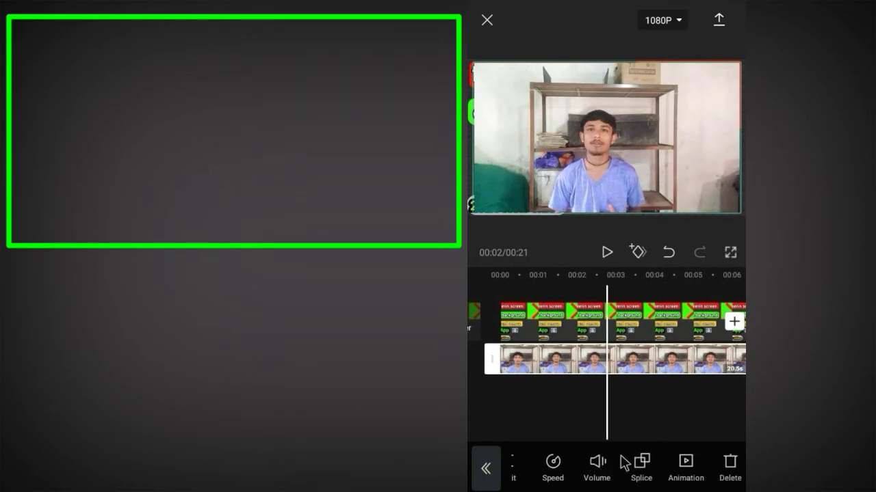
drag(699, 470, 623, 475)
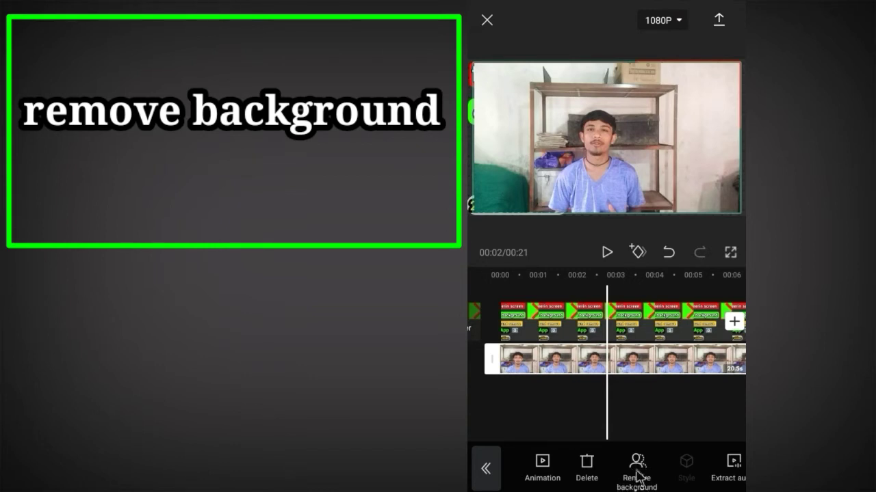
Step: Cut the man out of his shelf backdrop with Remove background, then rewind the timeline to the start
click(636, 472)
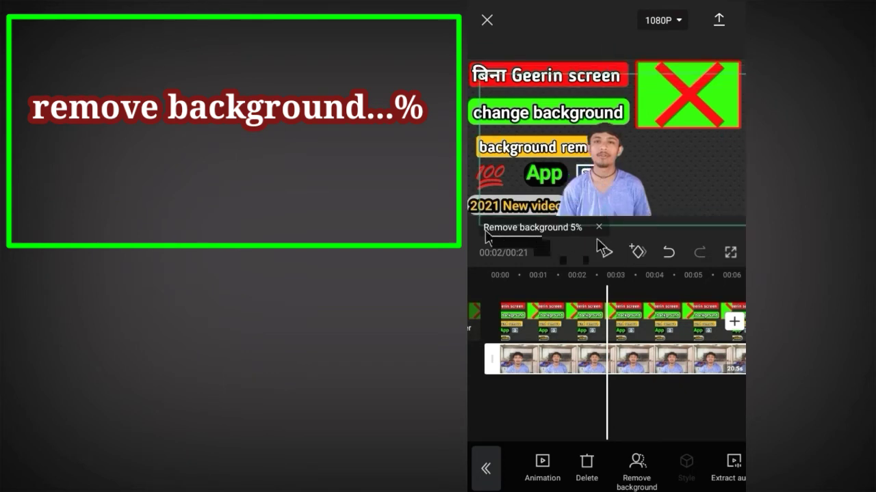
click(486, 468)
click(486, 469)
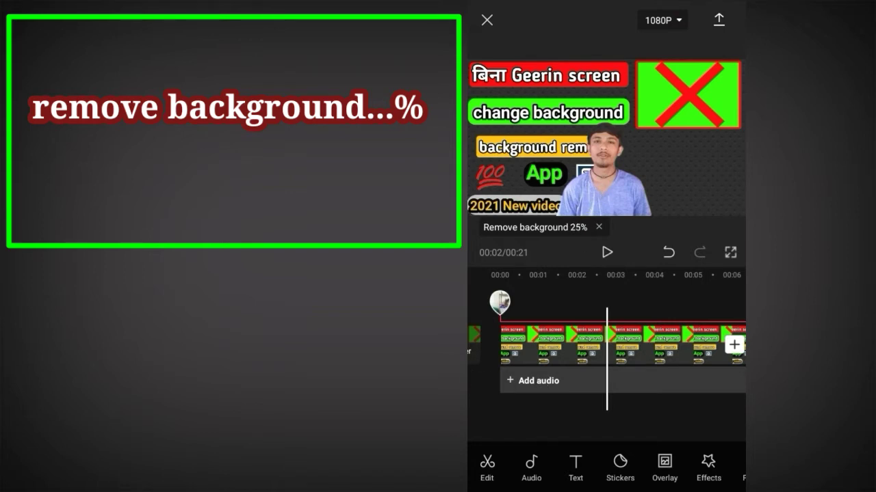
click(499, 302)
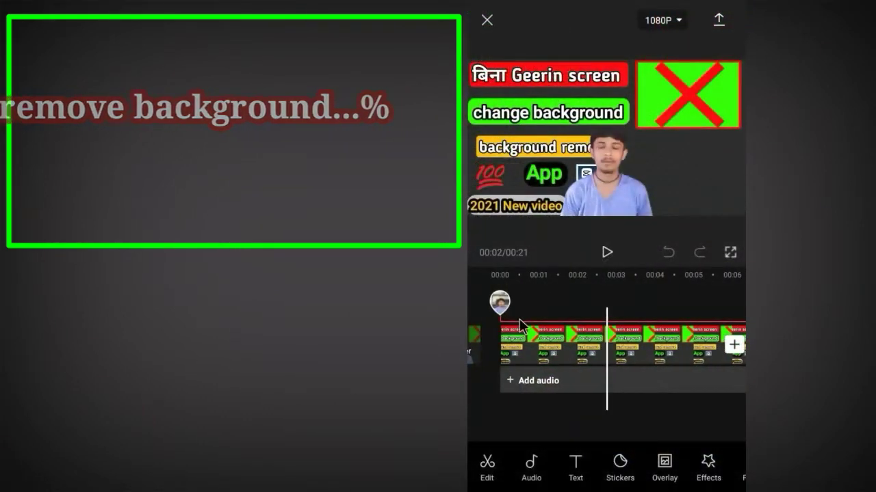
mouse_move(693, 359)
mouse_down()
mouse_move(496, 332)
mouse_move(674, 397)
mouse_up()
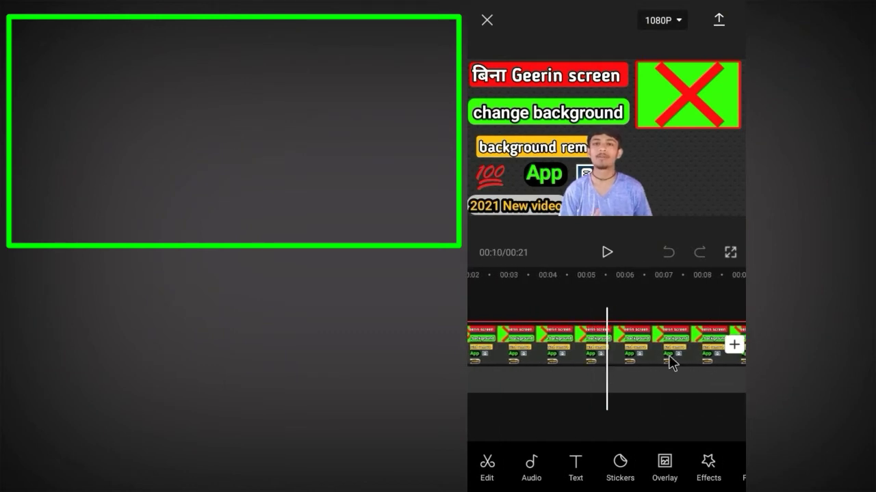
drag(496, 327, 516, 336)
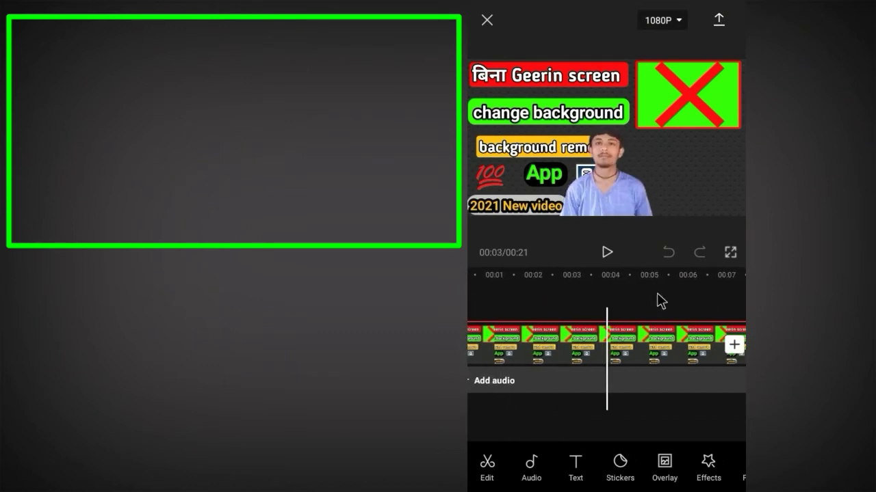
drag(533, 373, 732, 381)
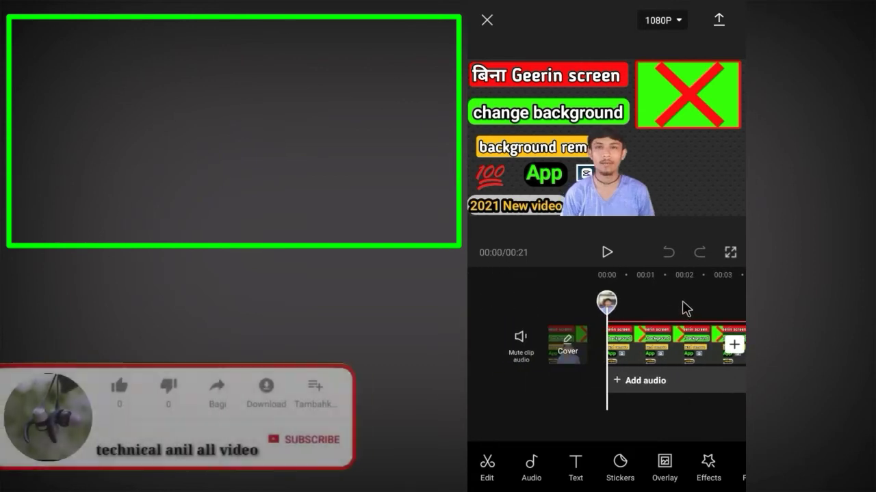
click(730, 254)
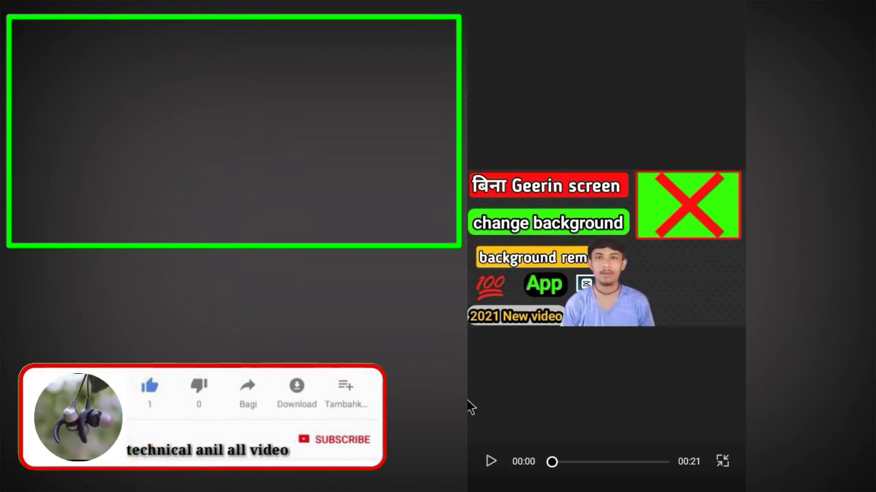
click(491, 462)
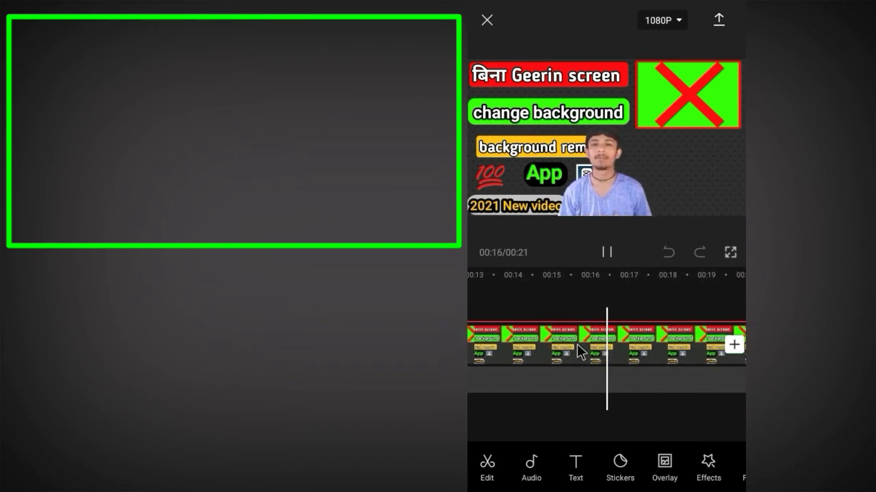
Step: Change the export resolution from 1080p to 720p, keeping 30 fps
click(677, 21)
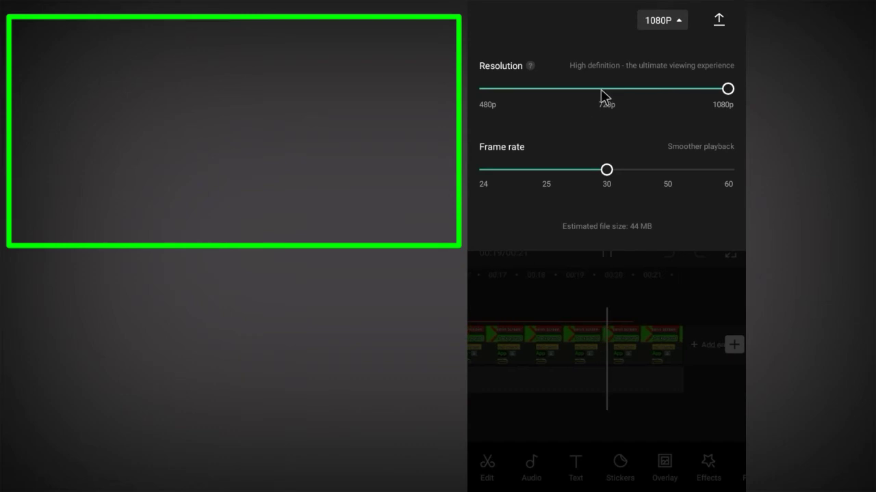
click(603, 88)
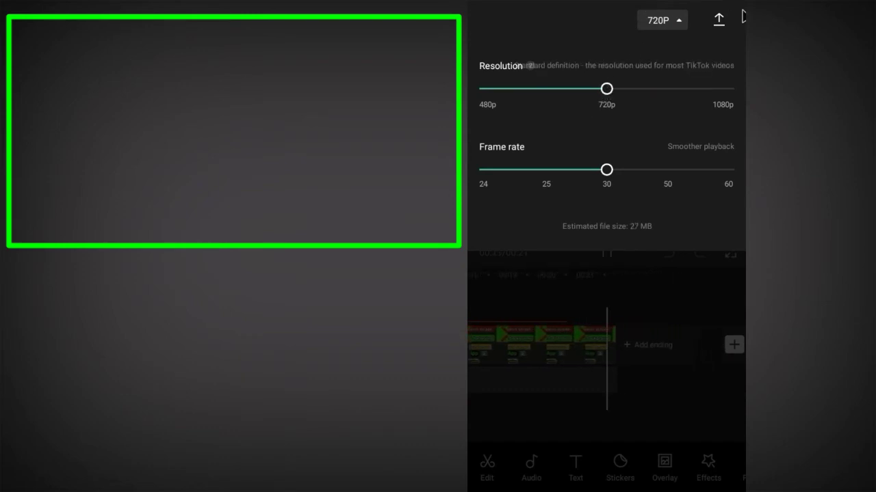
click(697, 261)
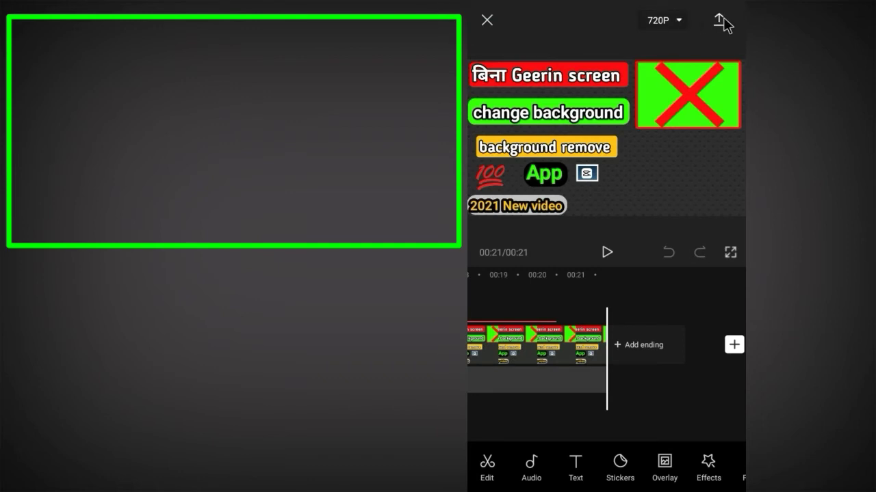
Step: Export the 720p video to the device
click(720, 21)
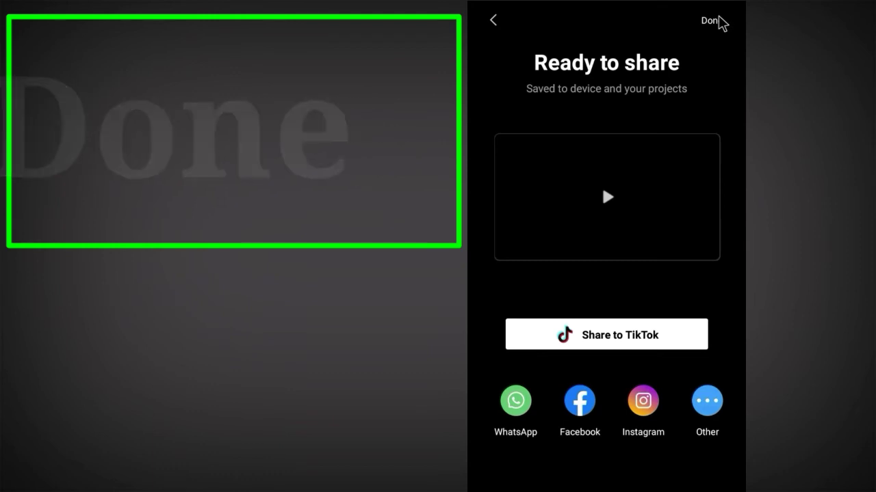
click(710, 24)
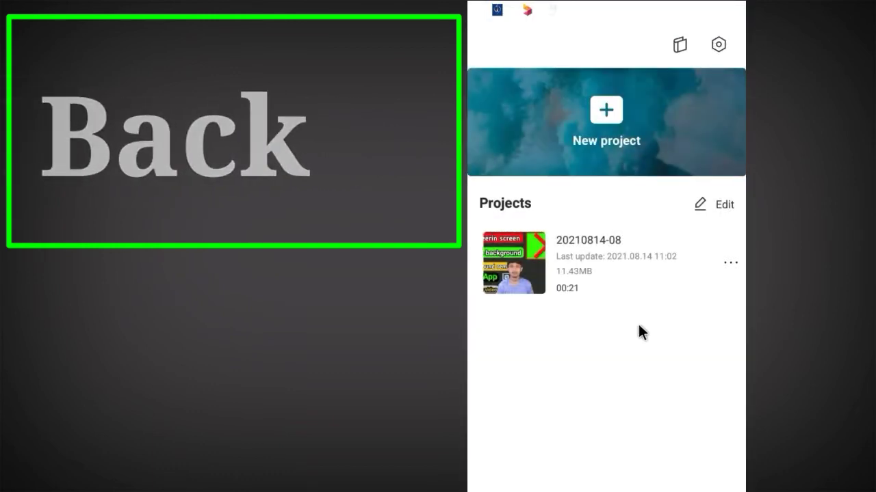